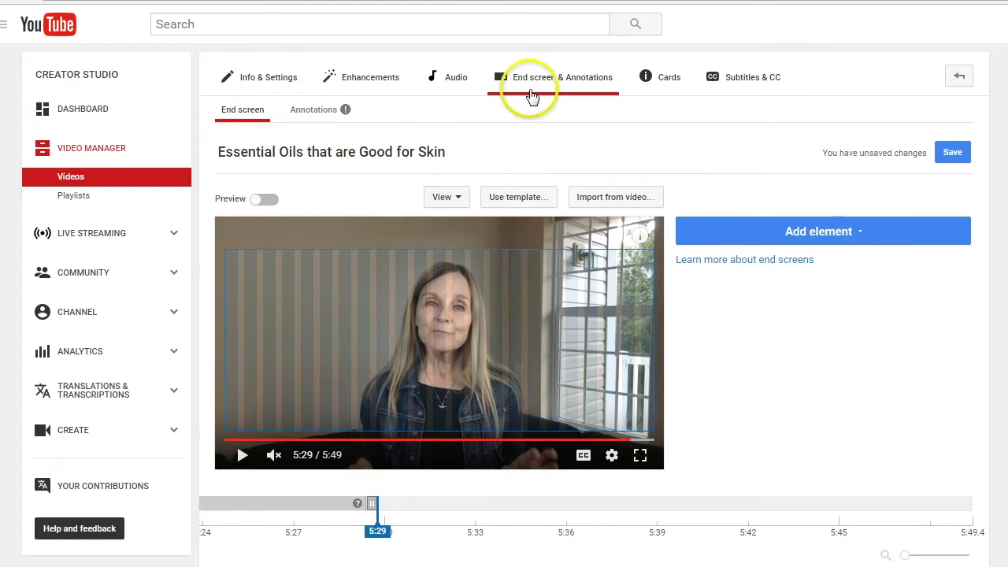
Open the Add element dropdown listing the end screen element types
click(849, 402)
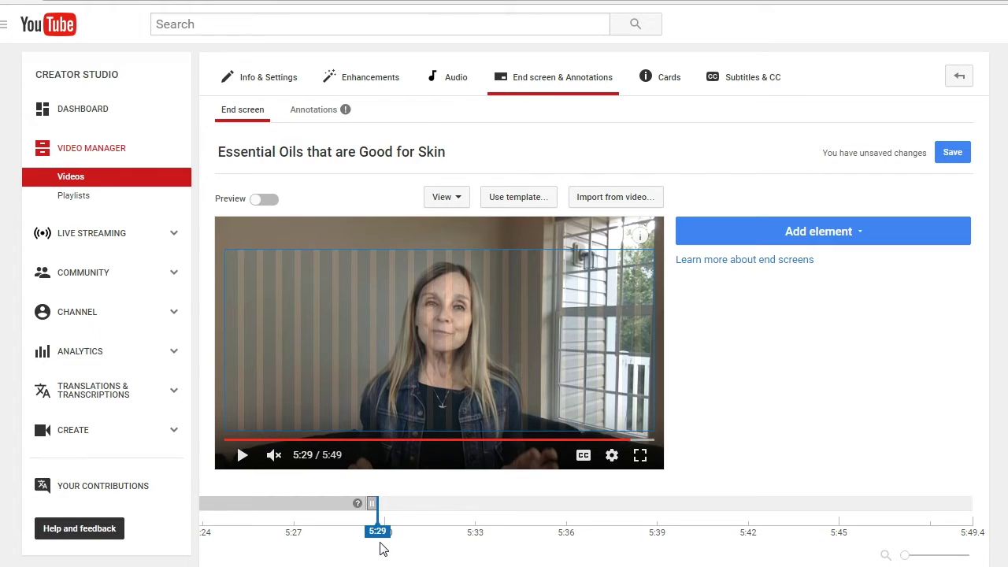
Add a Subscribe element to the end screen and nudge its circle into position
click(798, 242)
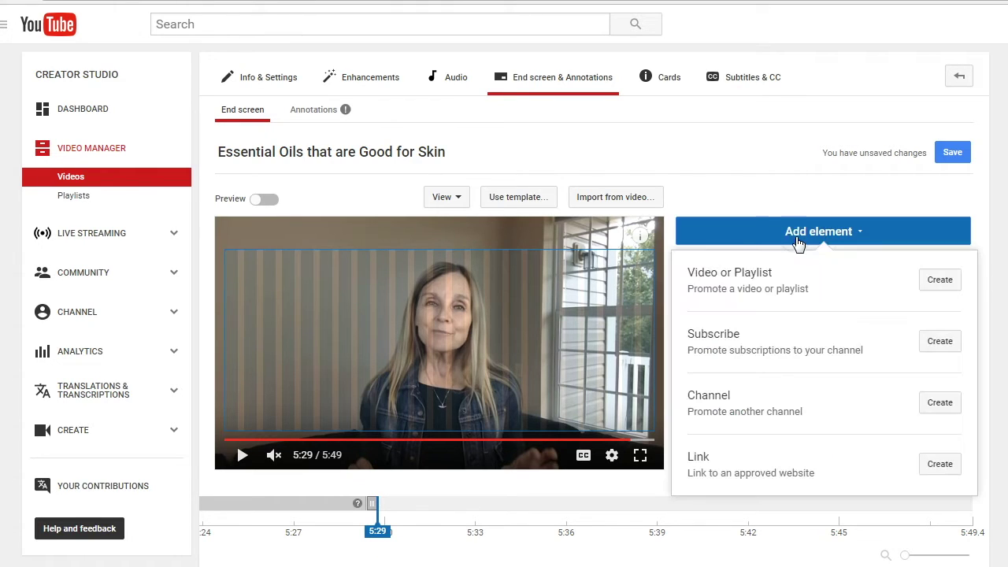
click(934, 348)
drag(238, 303, 260, 293)
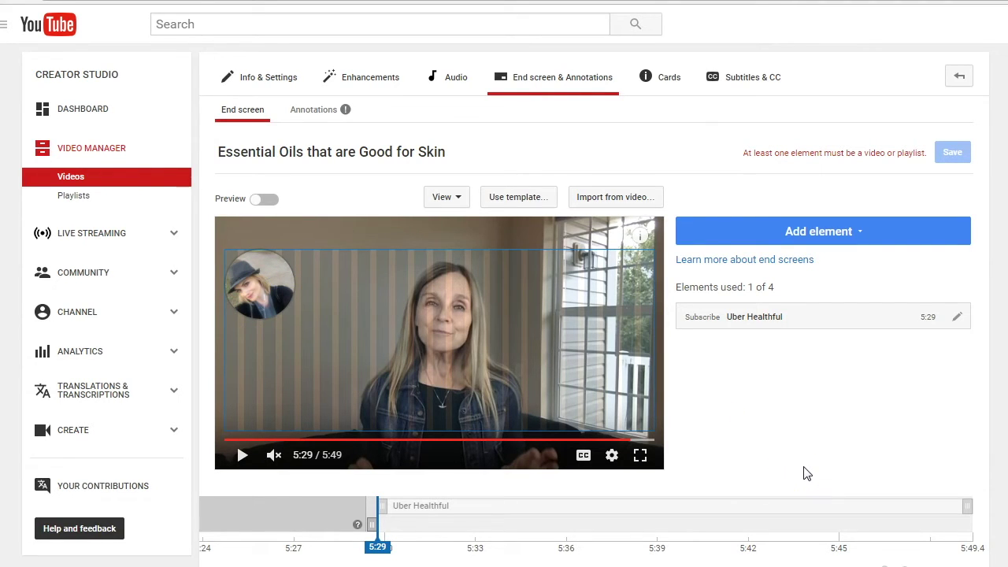
drag(272, 292, 269, 293)
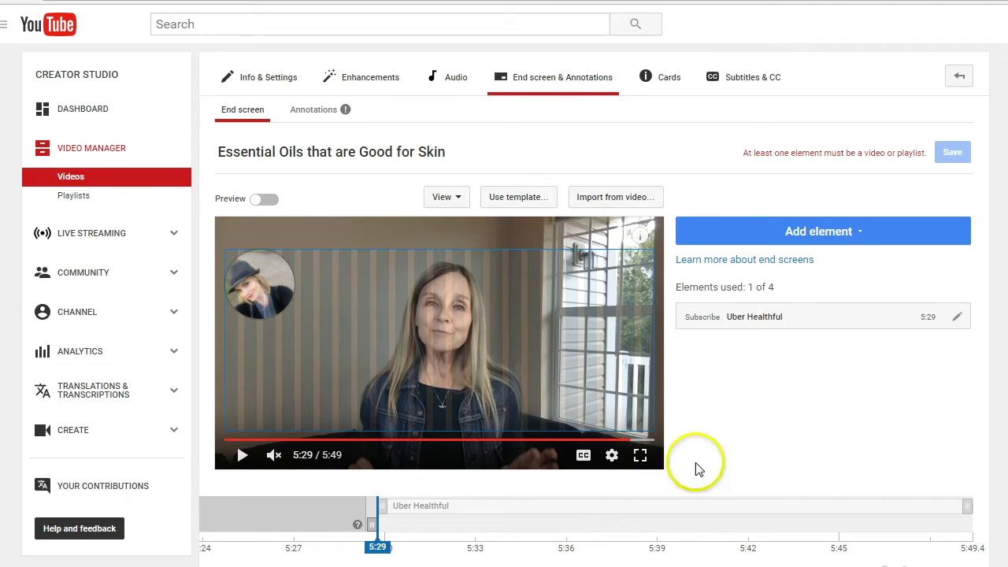
click(786, 471)
click(810, 432)
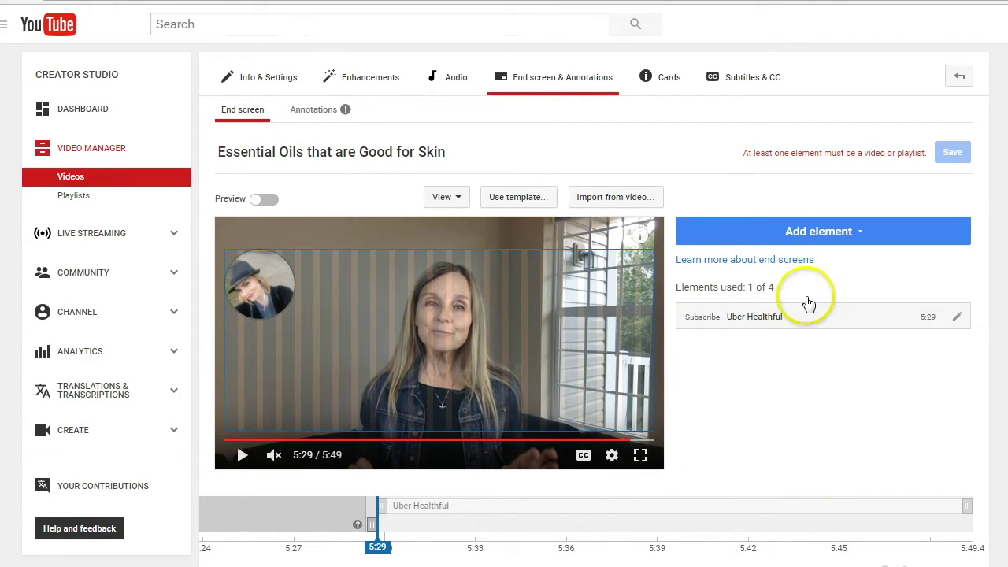
click(778, 228)
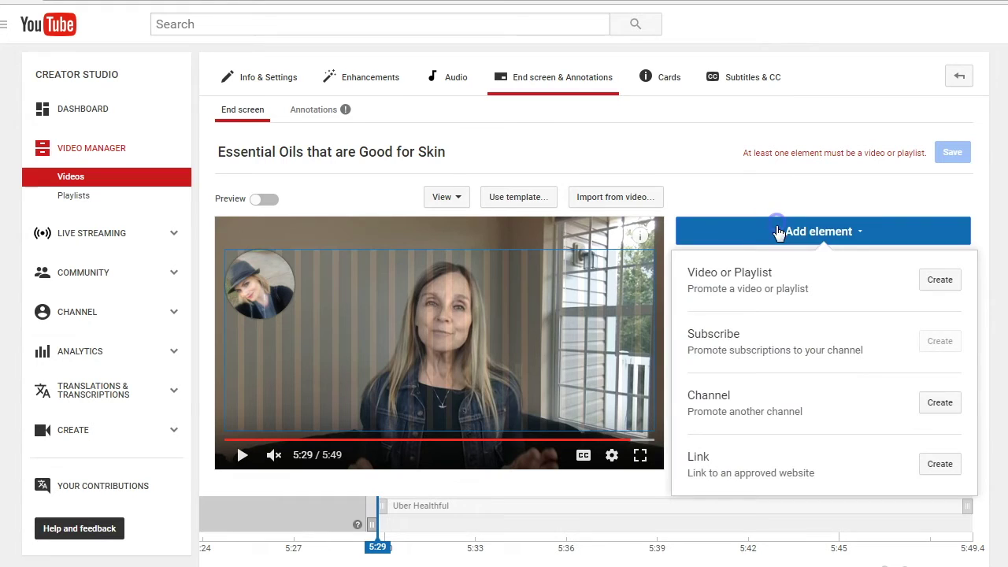
Create a Best for viewer video element and drag it below the subscribe circle
click(941, 282)
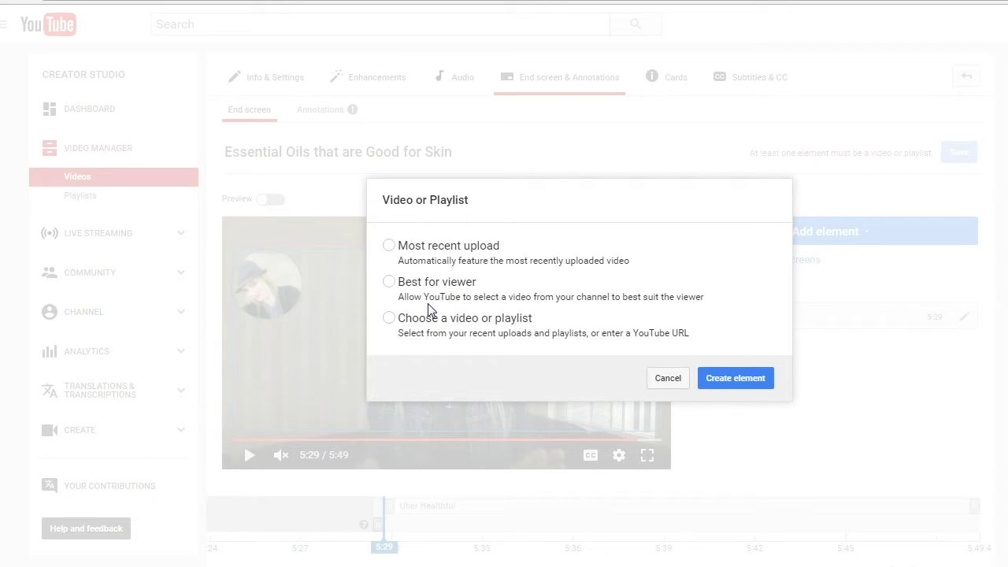
click(392, 284)
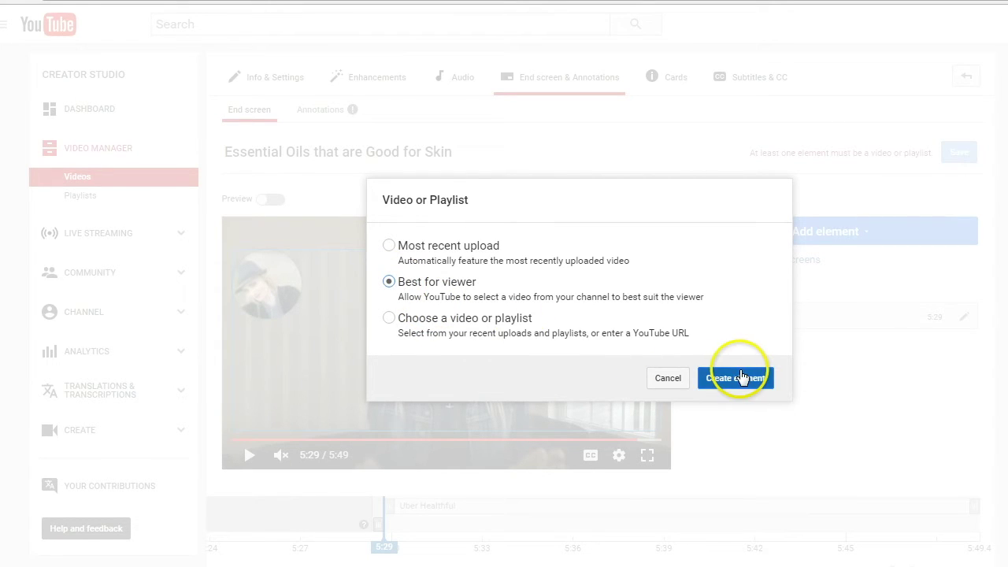
click(737, 379)
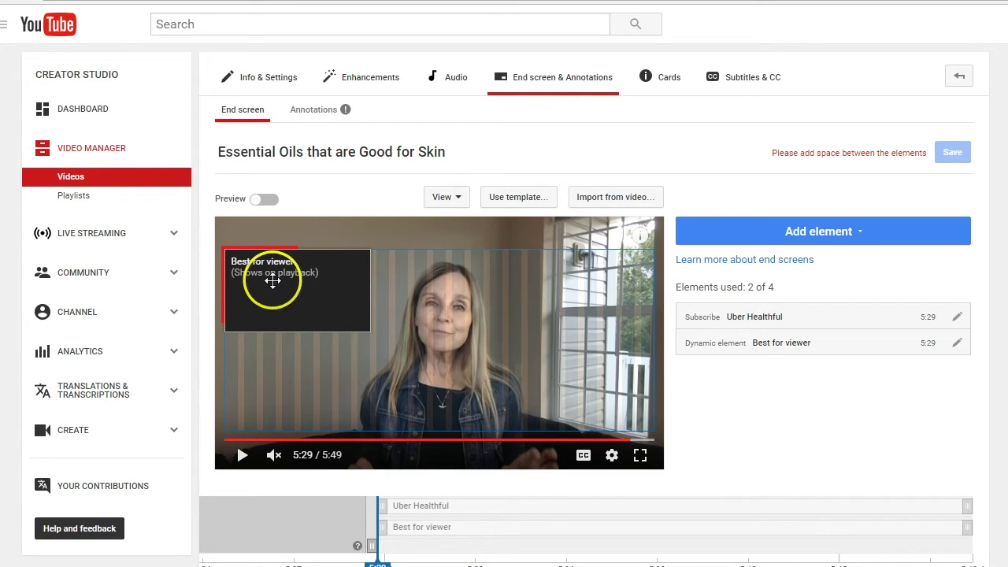
drag(273, 281, 275, 402)
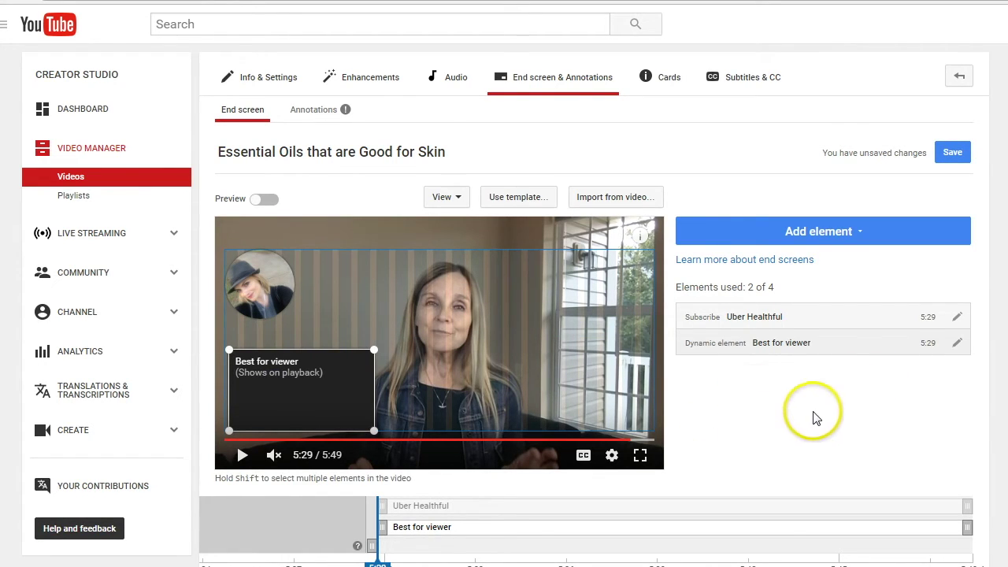
click(512, 198)
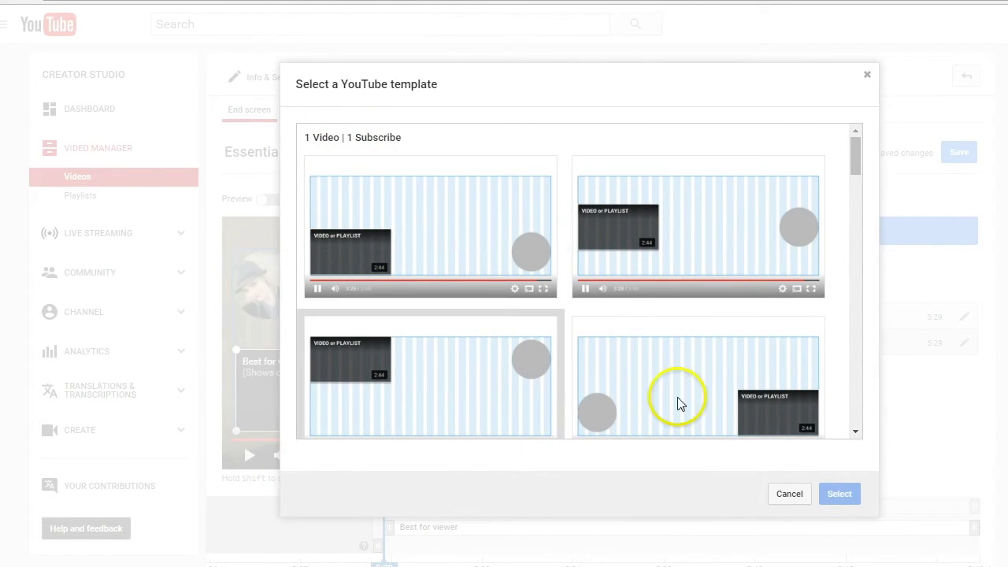
drag(854, 152, 871, 211)
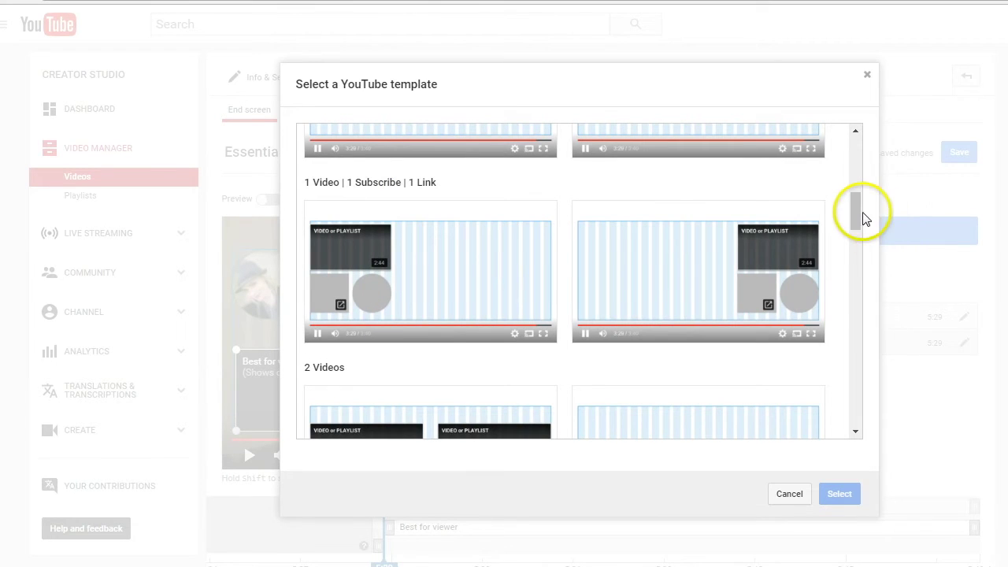
drag(856, 203, 903, 407)
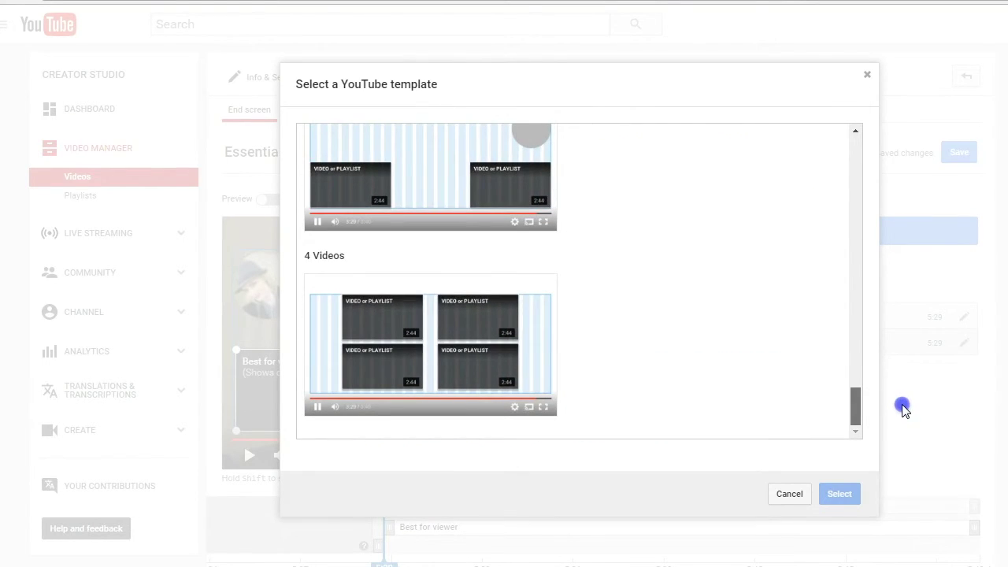
drag(904, 404, 850, 114)
click(790, 494)
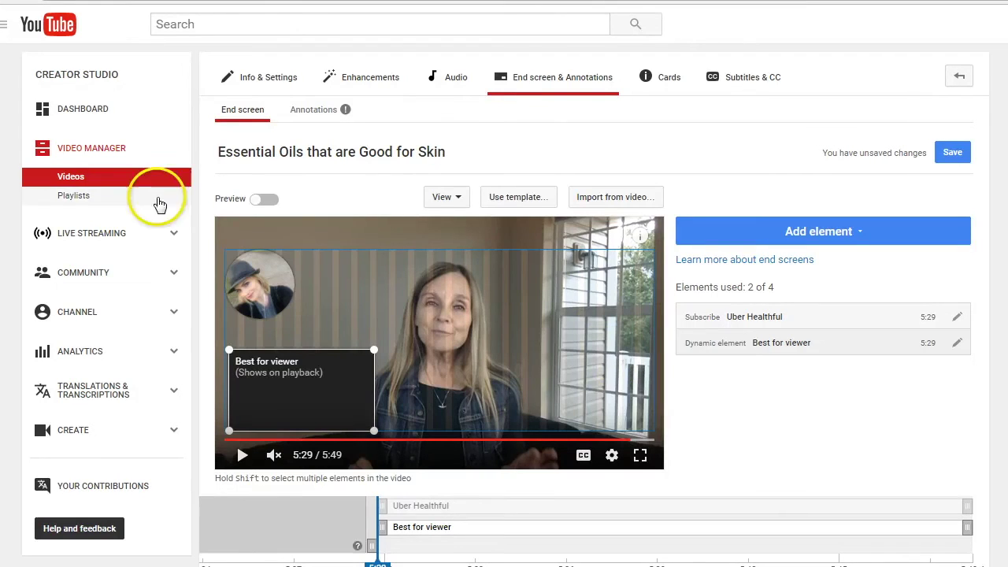
Turn on Preview and watch the subscribe circle and suggested video play at the end
click(266, 199)
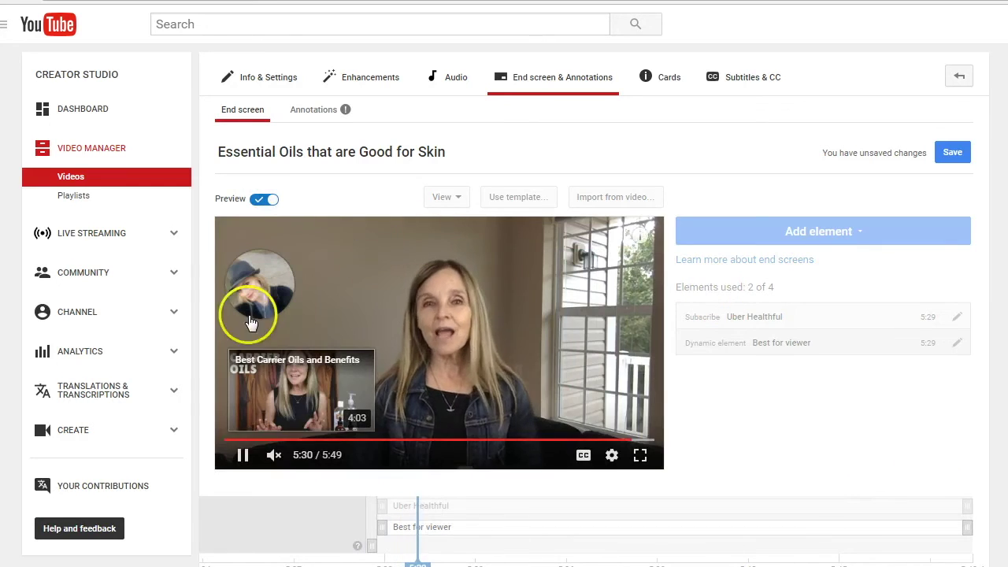
mouse_move(242, 284)
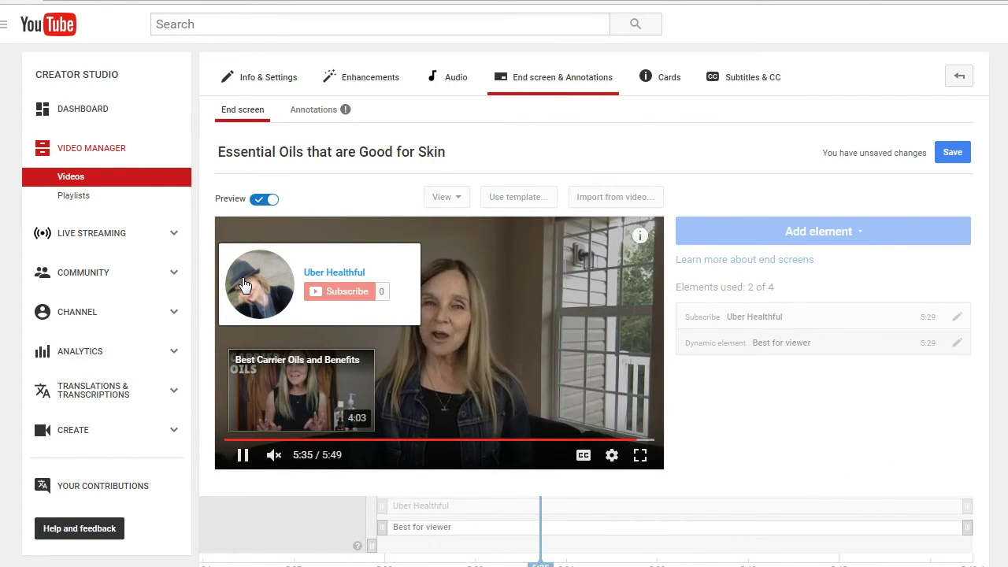
click(262, 392)
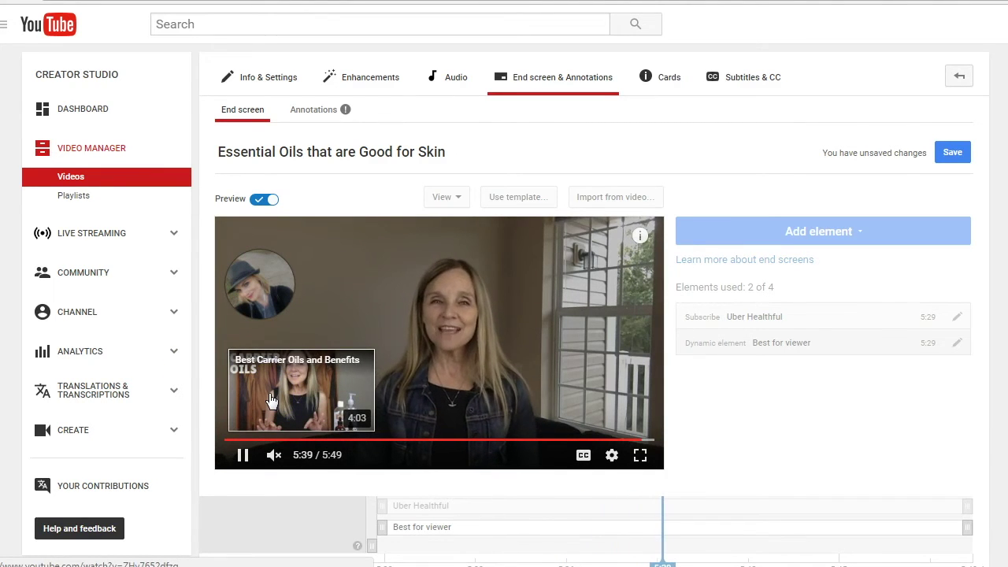
click(252, 416)
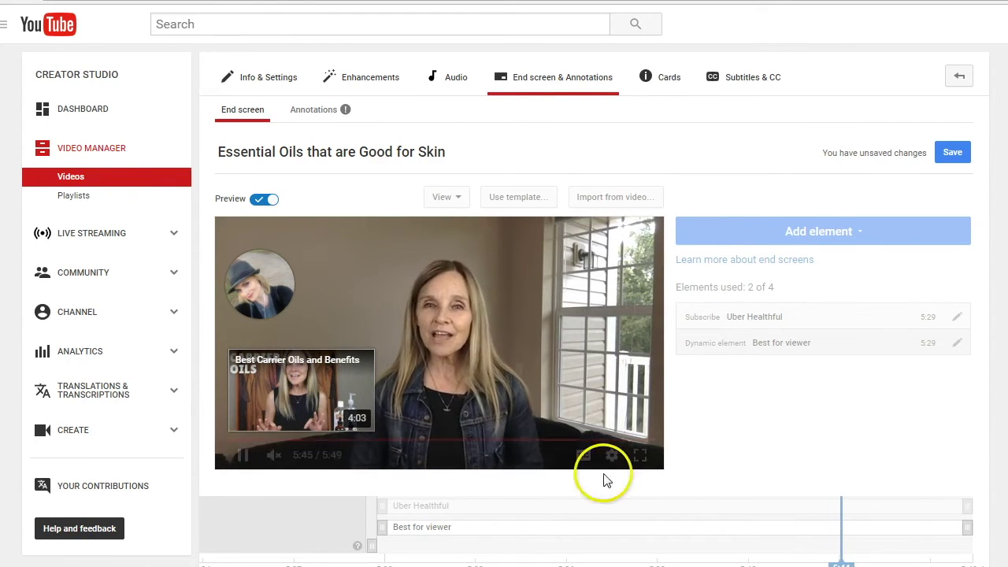
scroll(961, 473, down, 1)
Shift the Best for viewer element's start on the timeline and reposition it on the video
scroll(439, 488, down, 2)
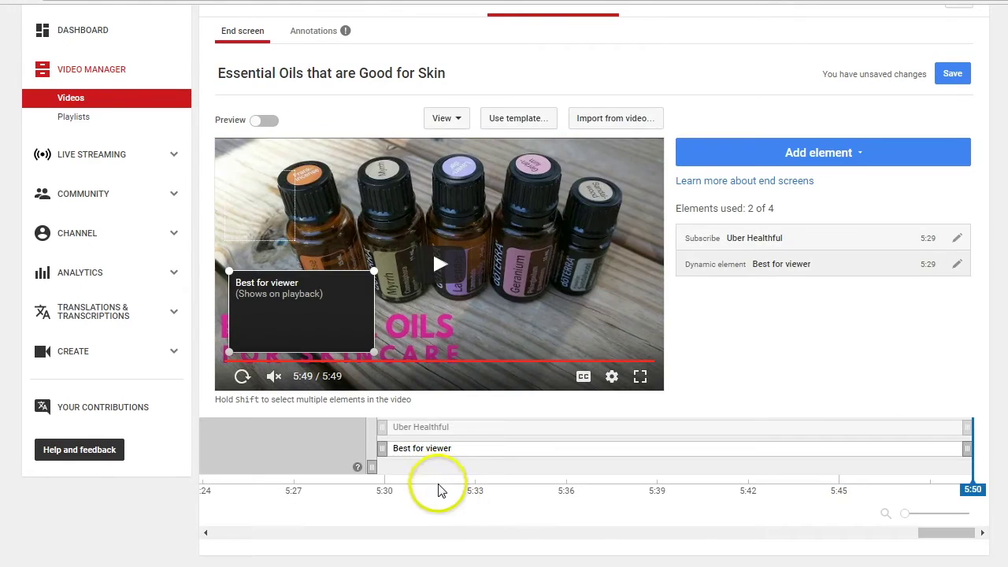
click(382, 448)
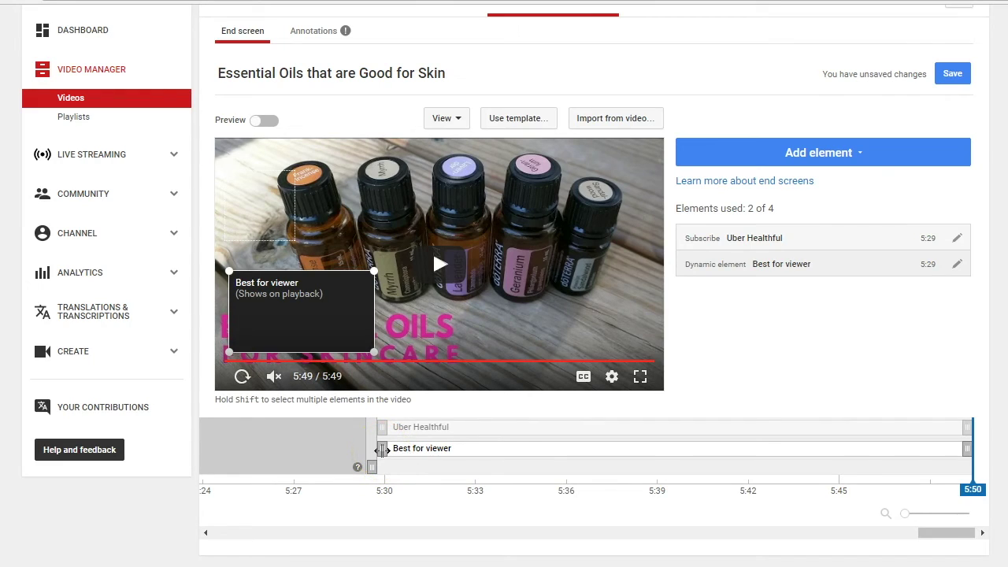
mouse_move(382, 448)
mouse_down()
mouse_move(371, 450)
mouse_move(731, 454)
mouse_move(367, 454)
mouse_move(394, 465)
mouse_move(384, 468)
mouse_up()
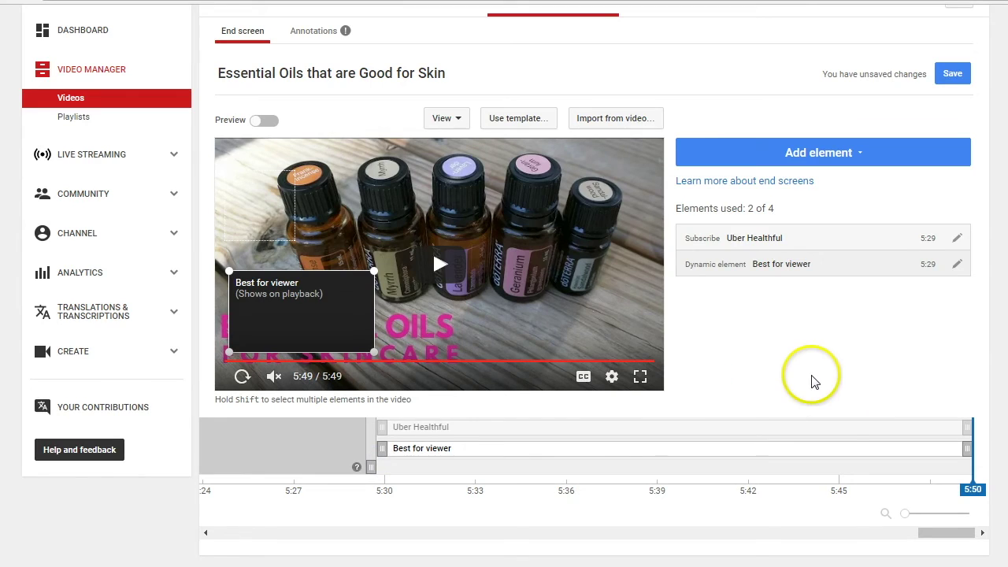
click(457, 118)
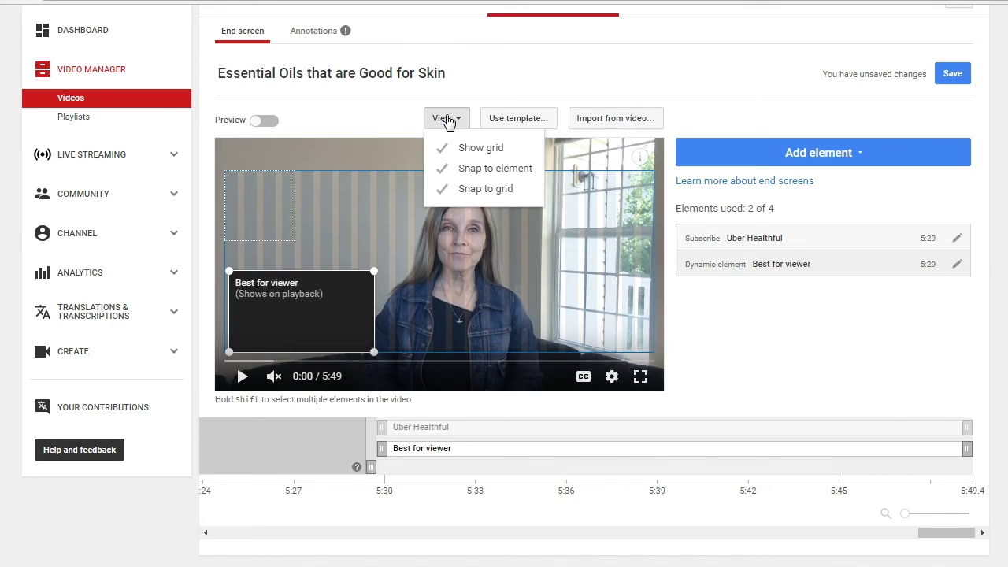
click(744, 347)
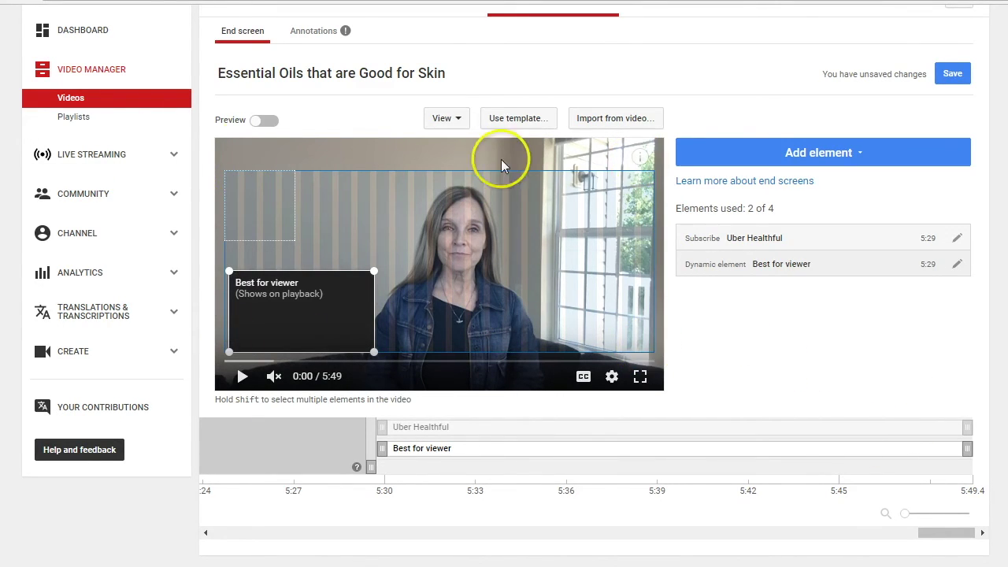
drag(477, 291, 297, 342)
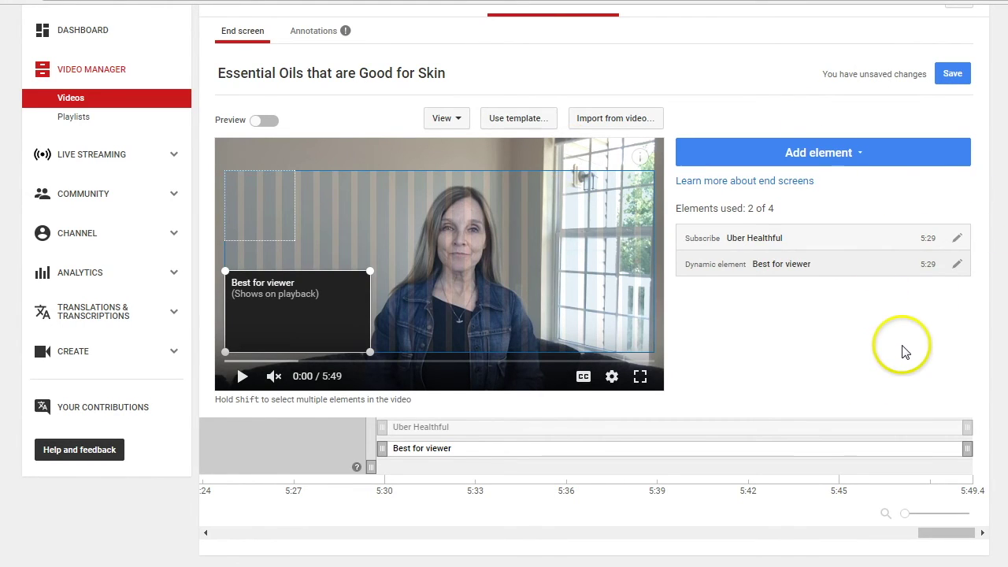
Save the end screen changes and go back to the video's watch page
click(953, 76)
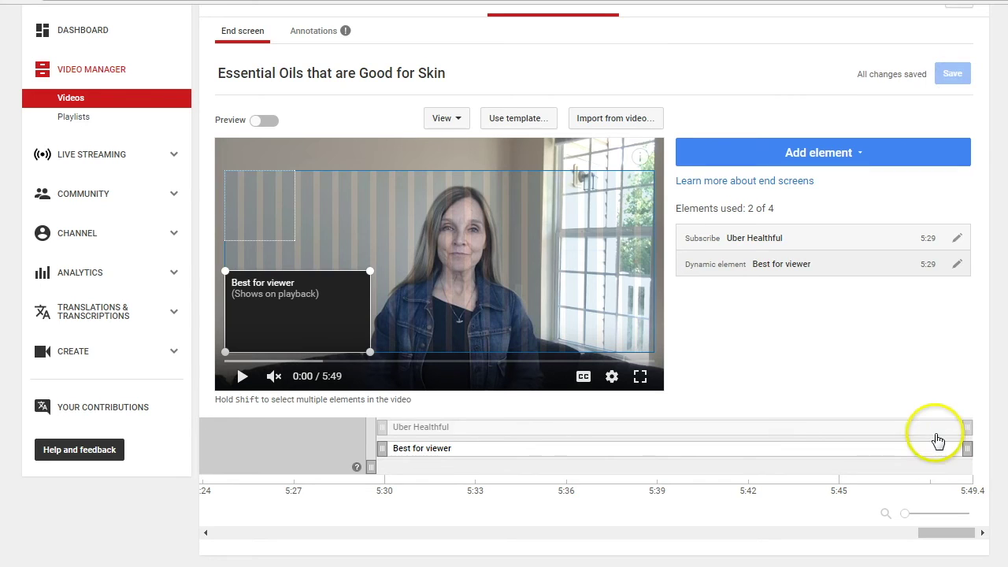
scroll(930, 394, up, 2)
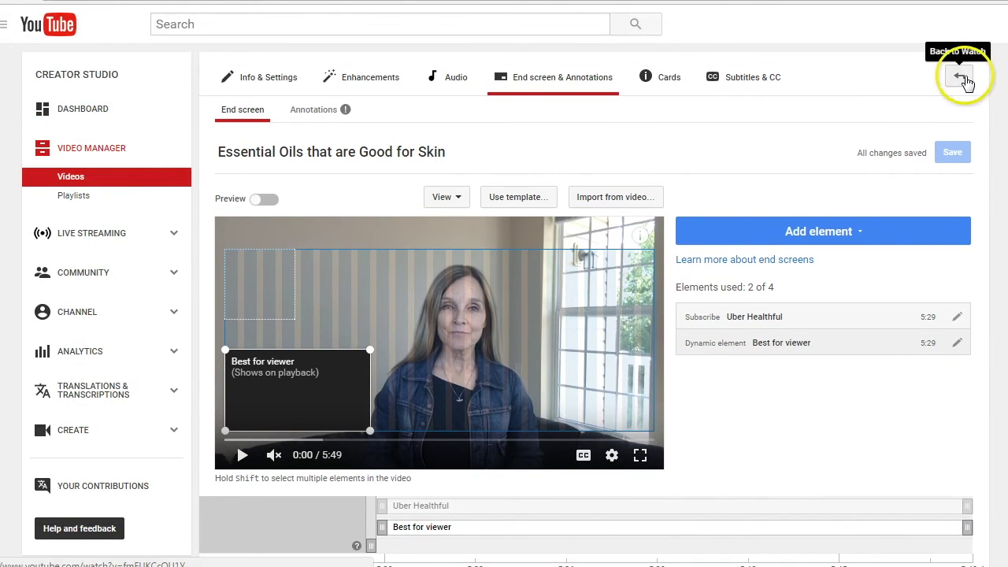
click(966, 79)
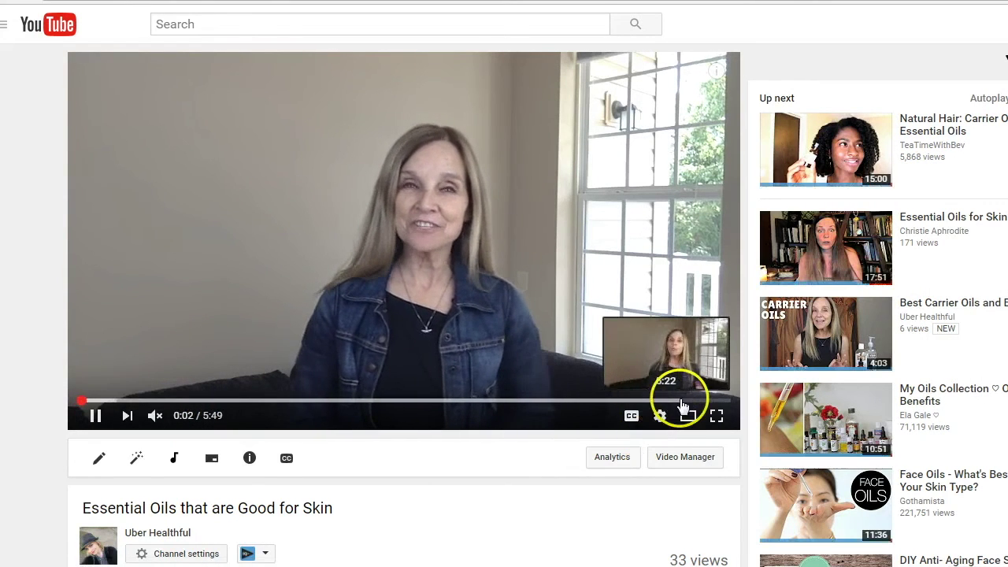
Skip the live video to about 5:30, pause on its end screen, and reopen end screen settings
click(681, 401)
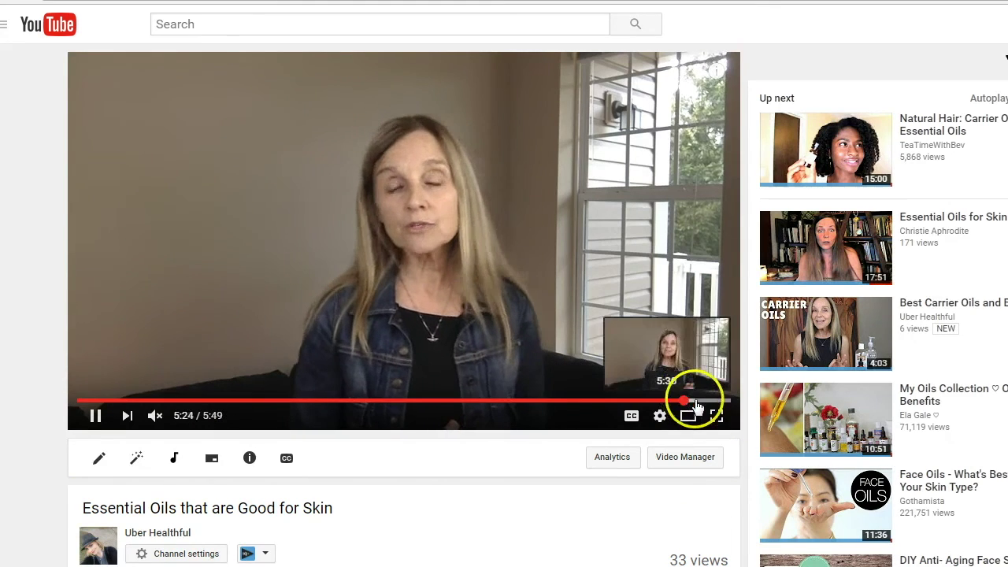
click(698, 401)
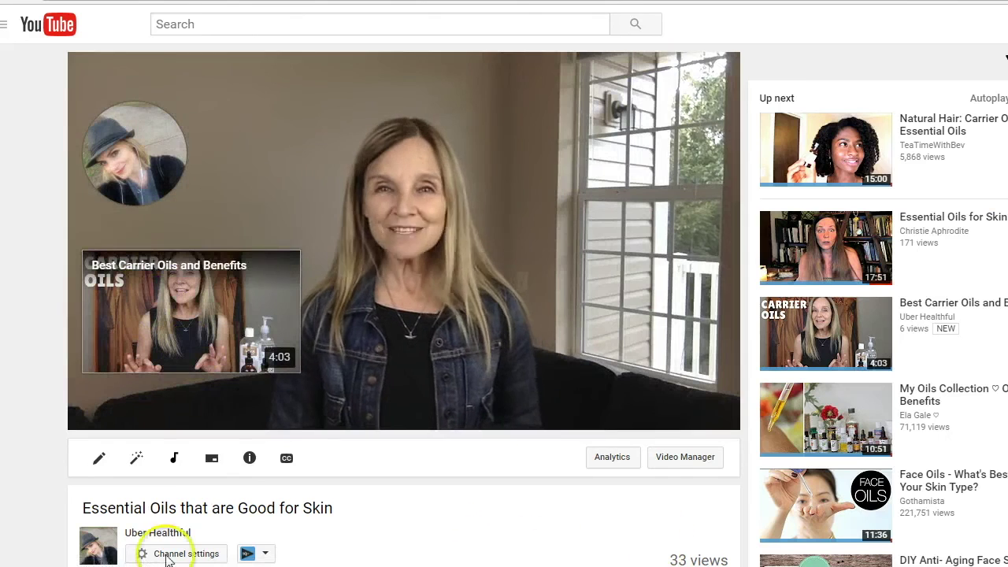
click(94, 415)
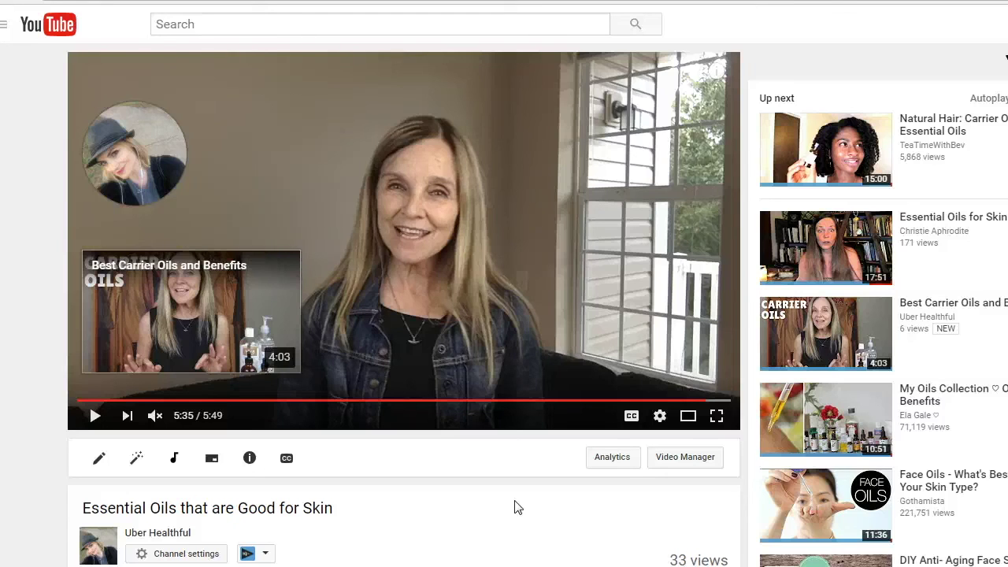
click(214, 454)
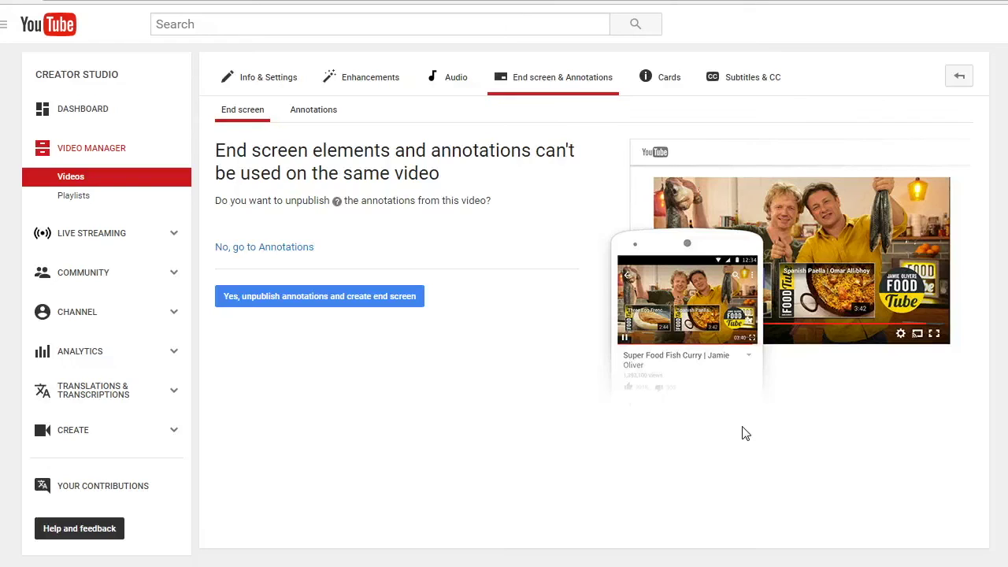